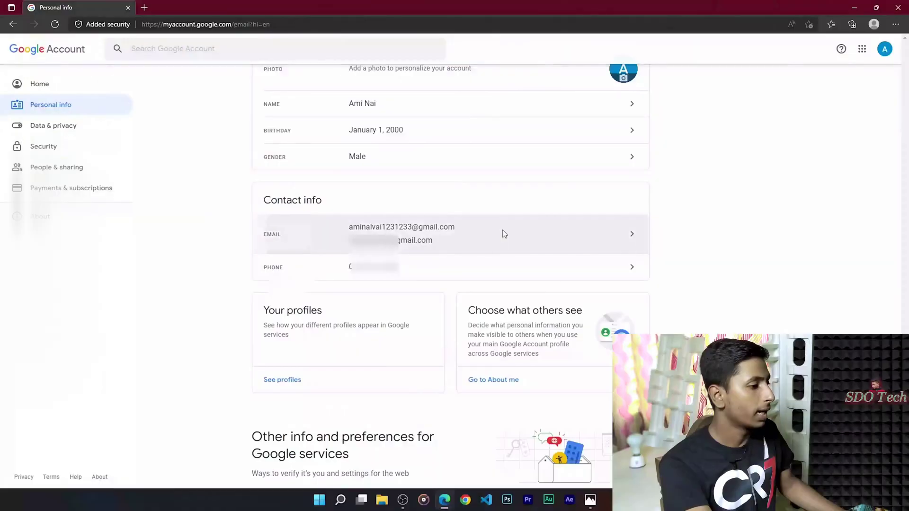
Review the account's Google, recovery, contact and alternate email settings, and return to the other preferences under Personal info
{"action": "left_click", "coordinate": [493, 234]}
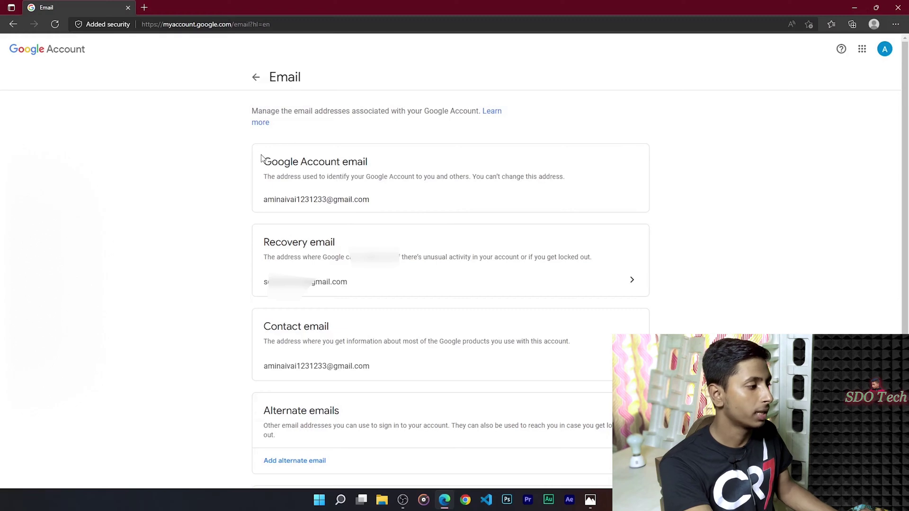
{"action": "left_click_drag", "start_coordinate": [265, 162], "coordinate": [376, 177]}
{"action": "left_click", "coordinate": [370, 198]}
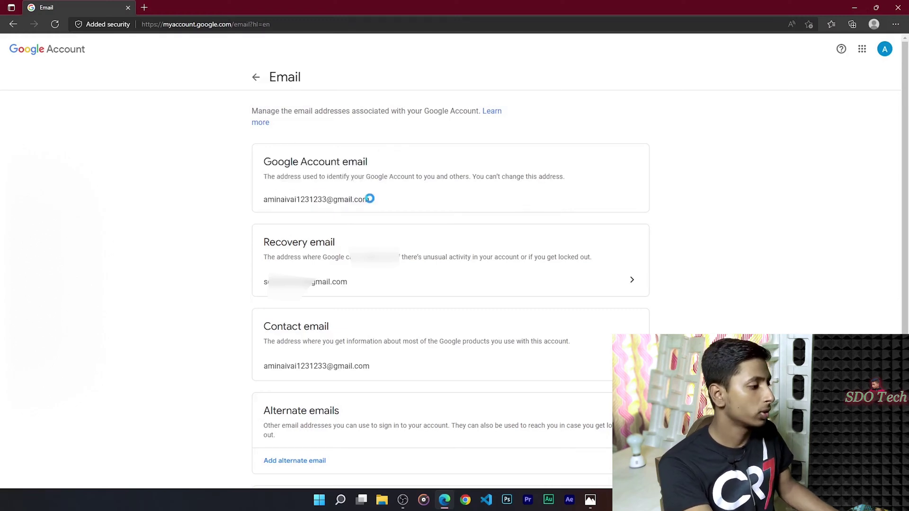
{"action": "left_click", "coordinate": [437, 201]}
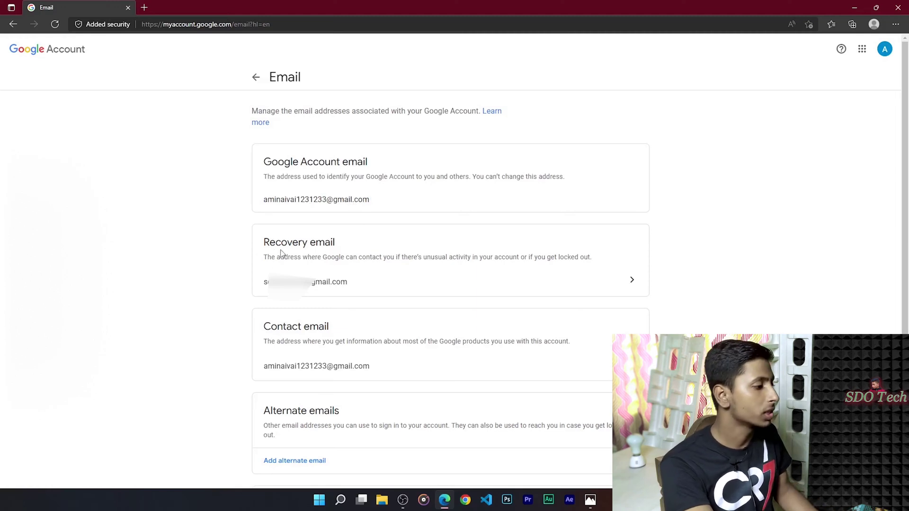
{"action": "scroll", "coordinate": [320, 353], "scroll_direction": "down", "scroll_amount": 2}
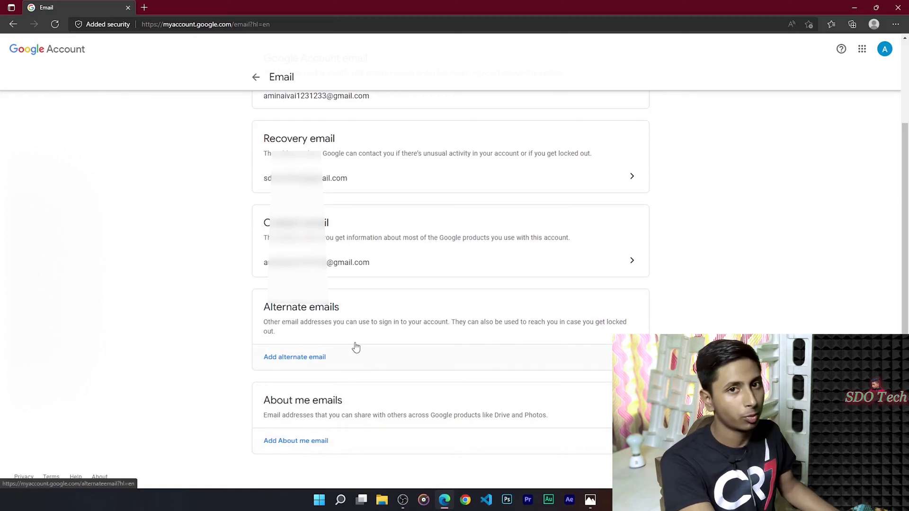
{"action": "scroll", "coordinate": [355, 345], "scroll_direction": "up", "scroll_amount": 3}
{"action": "left_click", "coordinate": [258, 79]}
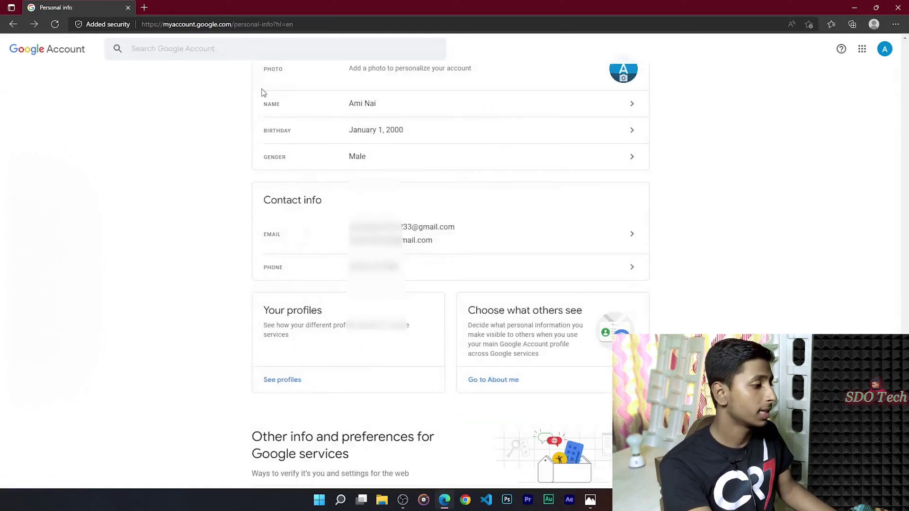
{"action": "scroll", "coordinate": [474, 261], "scroll_direction": "down", "scroll_amount": 3}
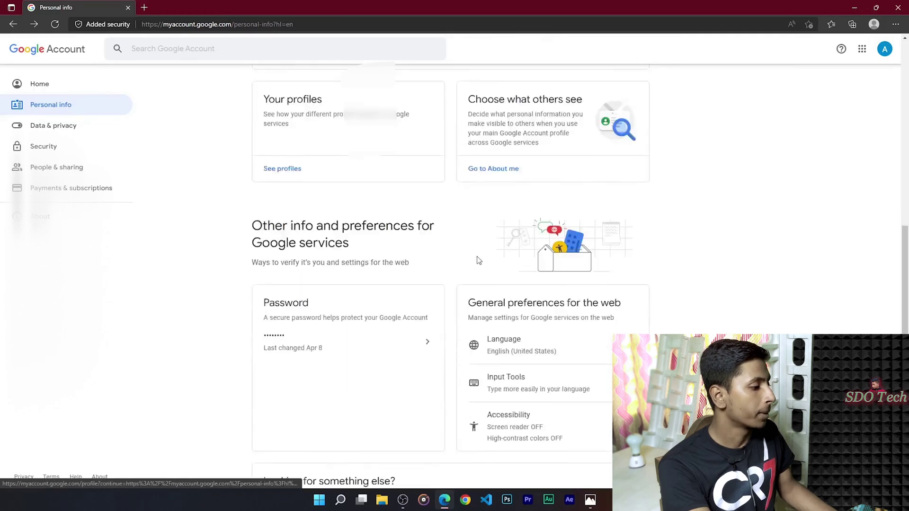
{"action": "scroll", "coordinate": [379, 258], "scroll_direction": "down", "scroll_amount": 1}
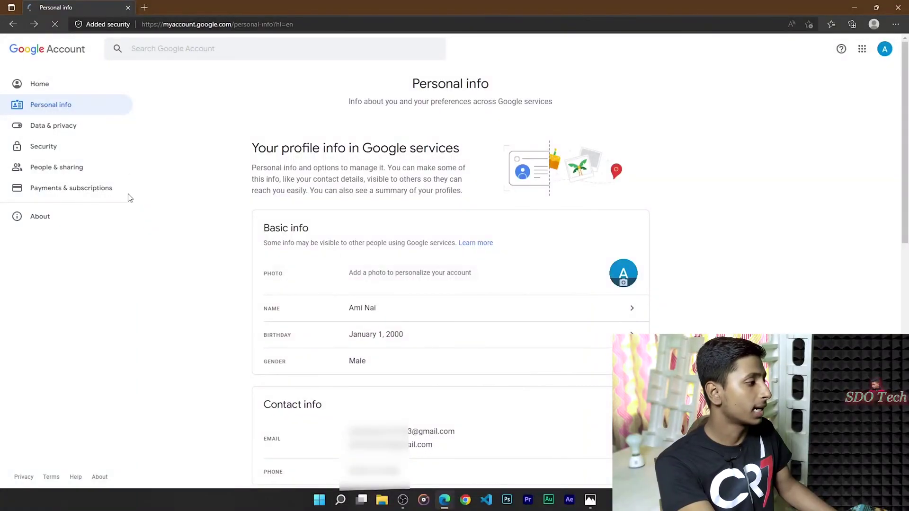
Examine the Data & privacy page, including history settings, ad settings and the info that can be shared with others
{"action": "left_click", "coordinate": [75, 126]}
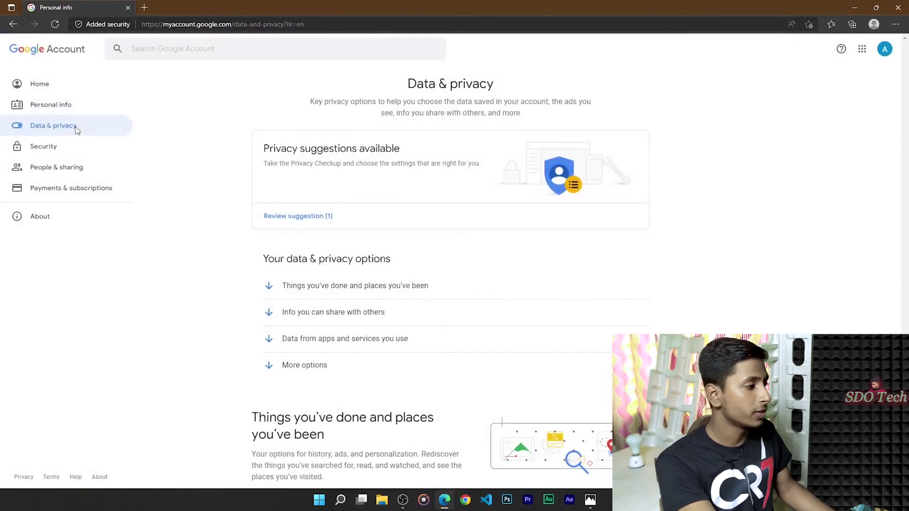
{"action": "scroll", "coordinate": [495, 349], "scroll_direction": "down", "scroll_amount": 2}
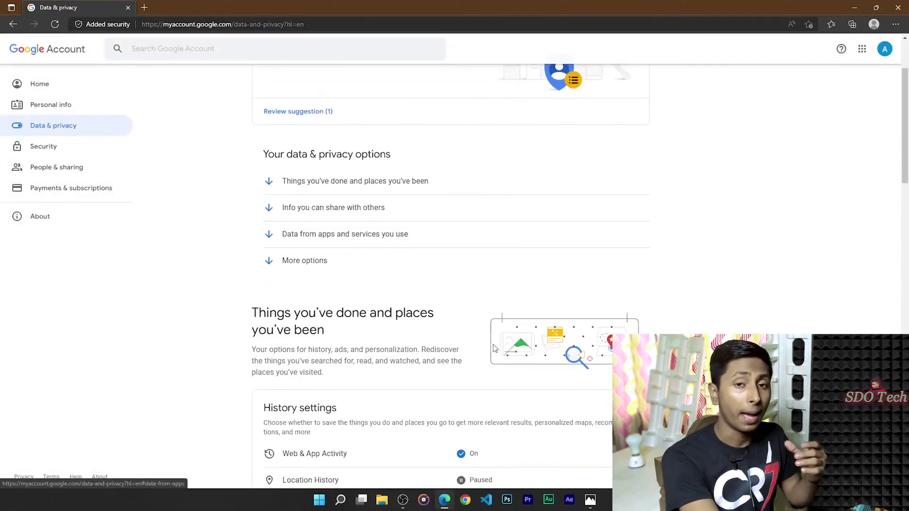
{"action": "scroll", "coordinate": [495, 349], "scroll_direction": "down", "scroll_amount": 7}
{"action": "scroll", "coordinate": [506, 238], "scroll_direction": "up", "scroll_amount": 3}
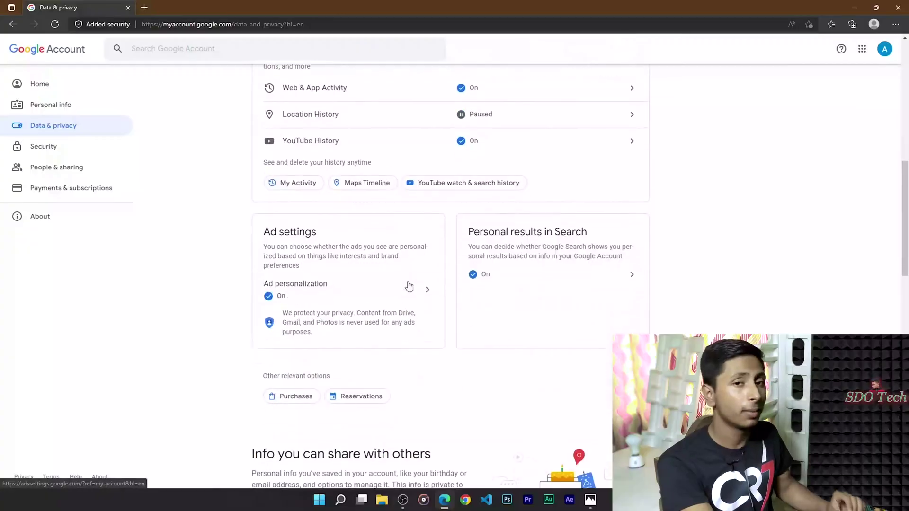
{"action": "scroll", "coordinate": [456, 294], "scroll_direction": "down", "scroll_amount": 10}
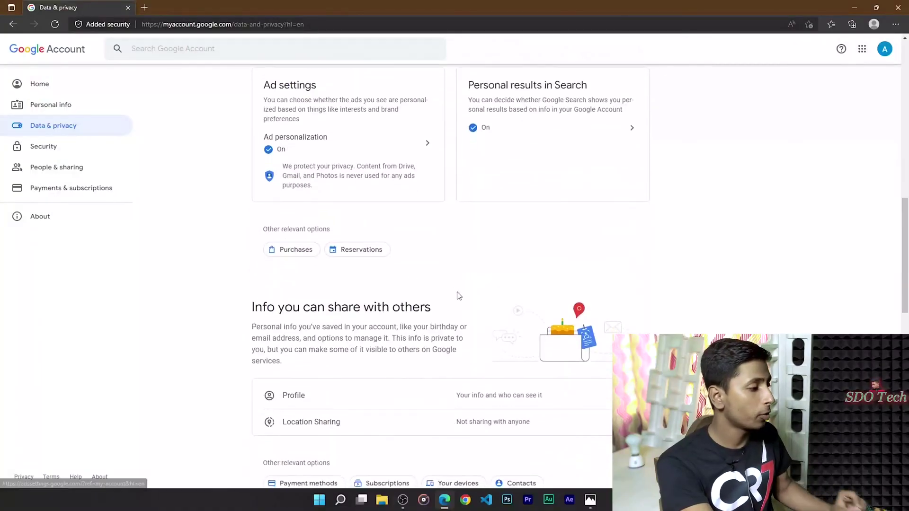
{"action": "scroll", "coordinate": [450, 307], "scroll_direction": "down", "scroll_amount": 4}
{"action": "scroll", "coordinate": [421, 303], "scroll_direction": "up", "scroll_amount": 4}
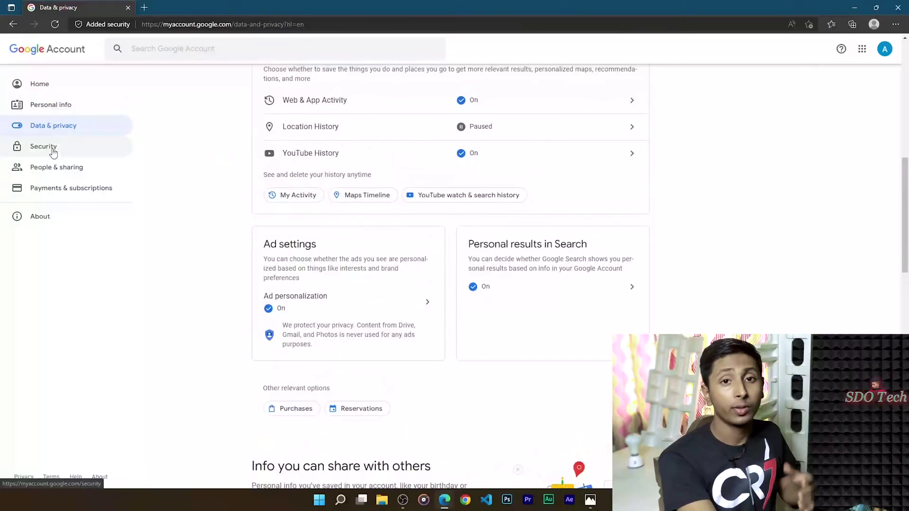
Examine the Security page's account protection details, Google sign-in settings and the option to sign in with a phone
{"action": "left_click", "coordinate": [53, 150]}
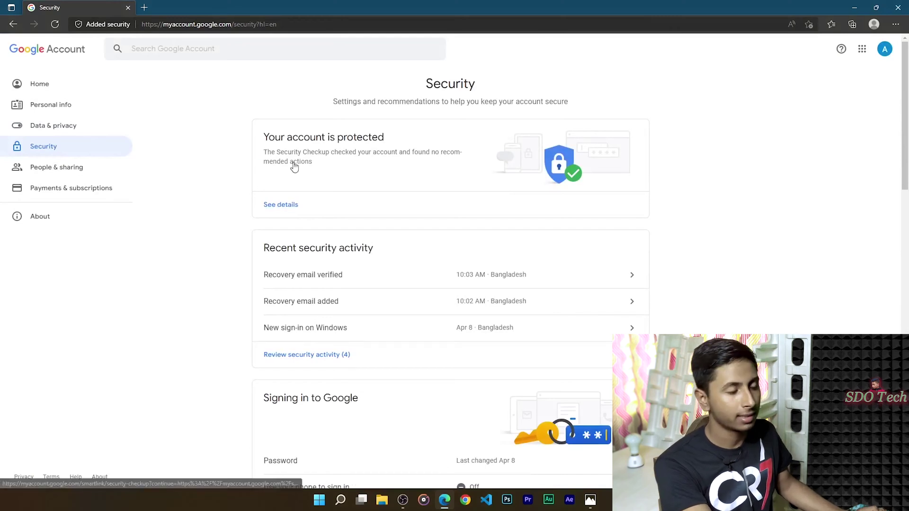
{"action": "left_click", "coordinate": [286, 207]}
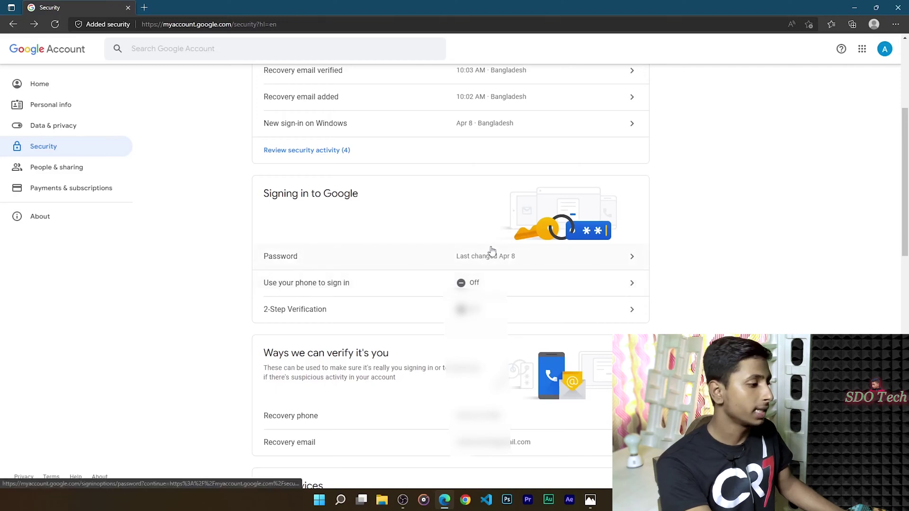
{"action": "scroll", "coordinate": [492, 251], "scroll_direction": "down", "scroll_amount": 2}
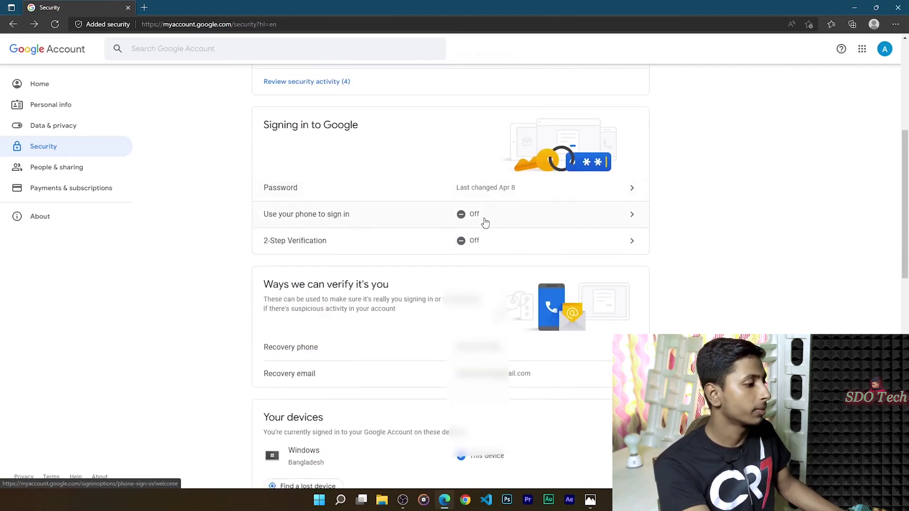
{"action": "scroll", "coordinate": [469, 225], "scroll_direction": "up", "scroll_amount": 2}
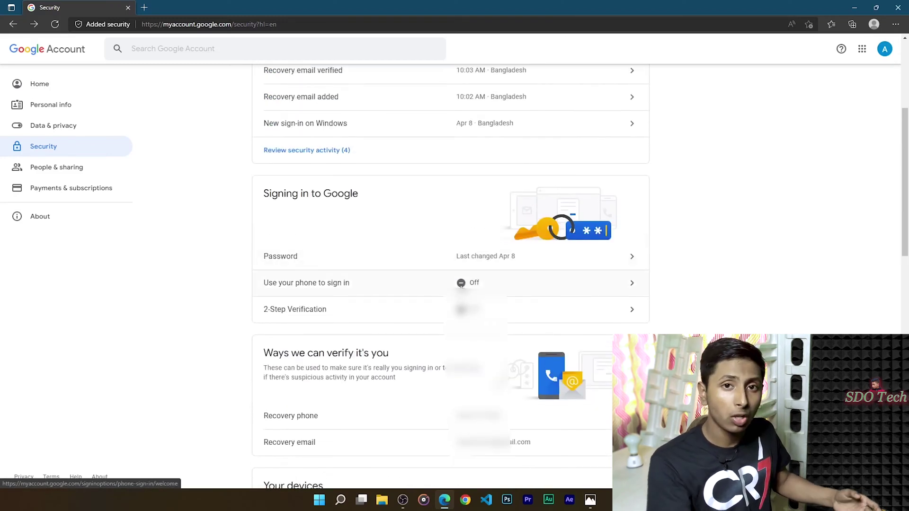
{"action": "left_click", "coordinate": [474, 284]}
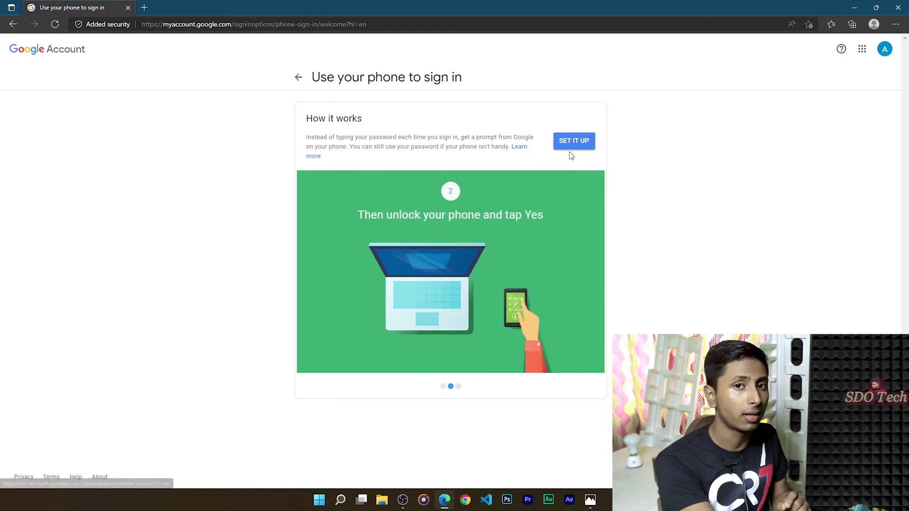
{"action": "key", "text": "alt+Left"}
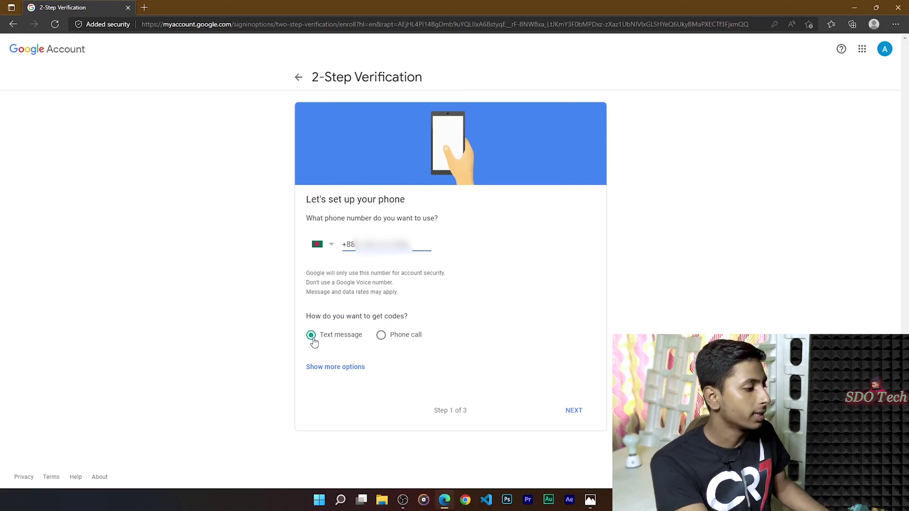
Check the alternative second-step options and submit the phone number for 2-Step Verification with codes sent by text message
{"action": "left_click", "coordinate": [396, 372]}
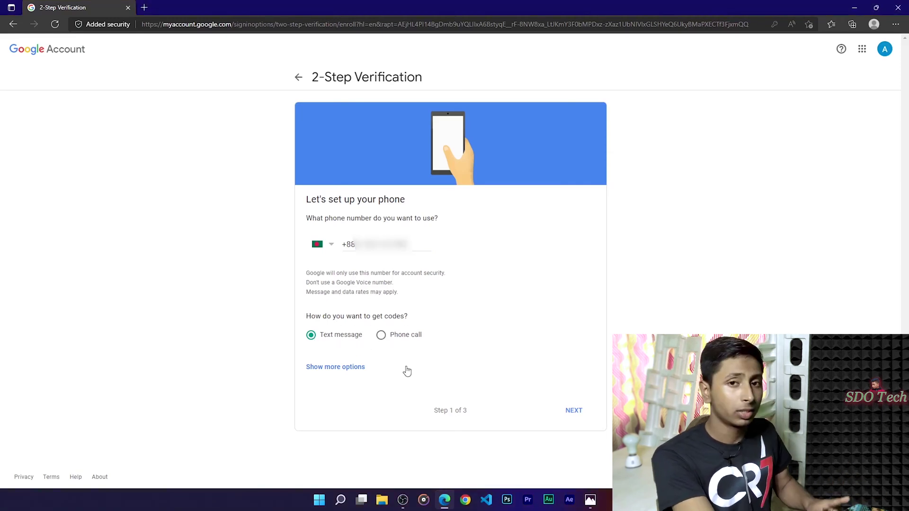
{"action": "left_click", "coordinate": [350, 368]}
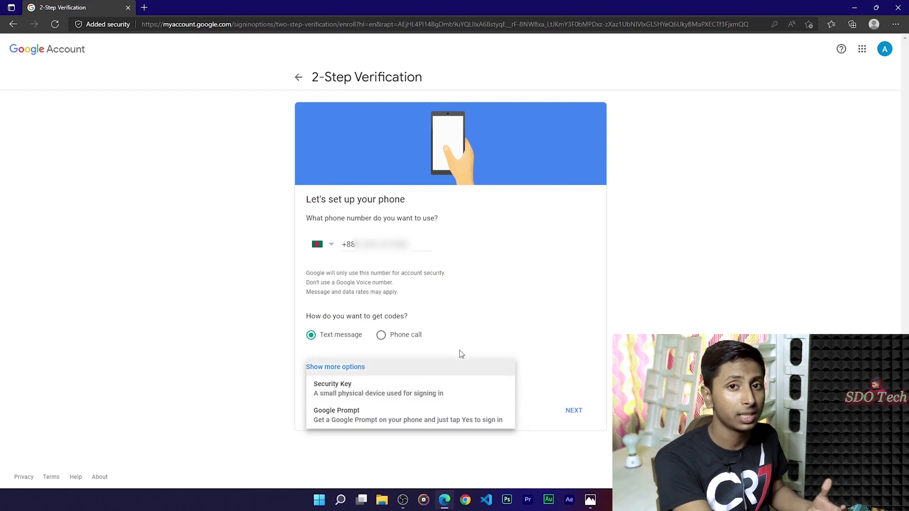
{"action": "left_click", "coordinate": [480, 350]}
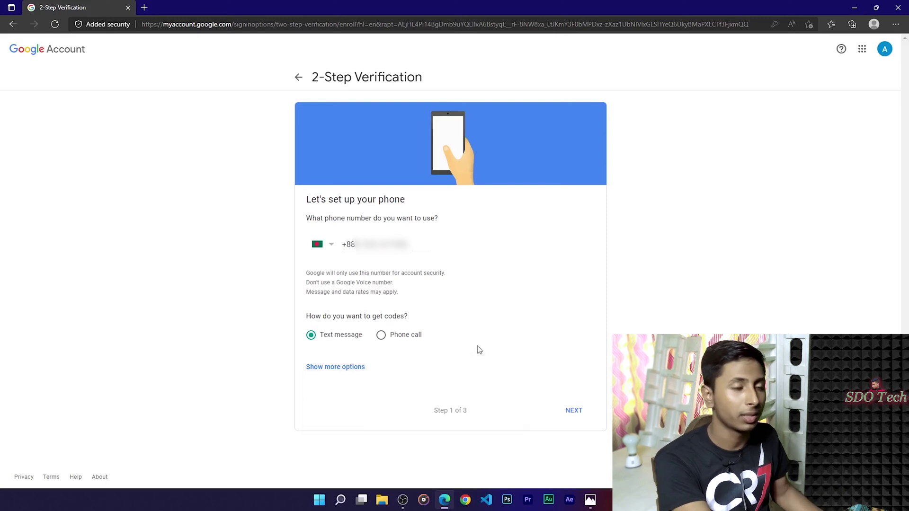
{"action": "left_click", "coordinate": [580, 416]}
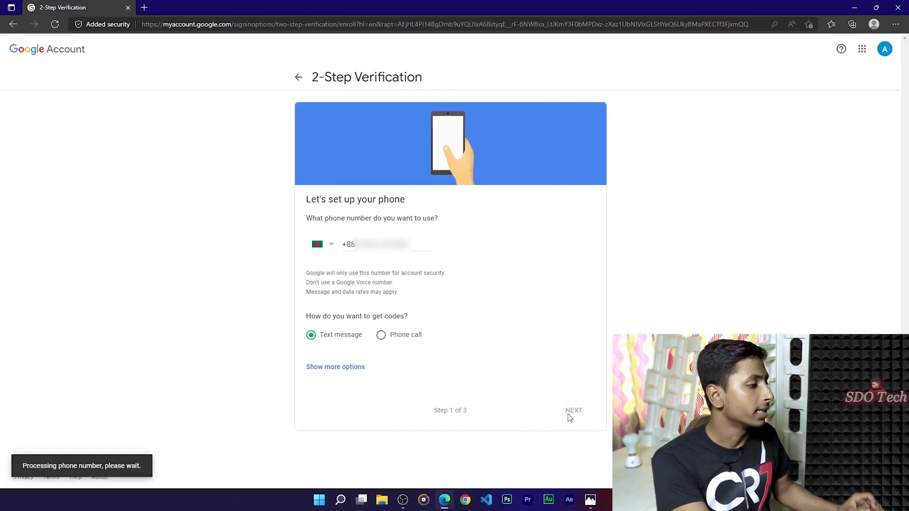
Confirm the phone with the received verification code and turn on 2-Step Verification for the account
{"action": "left_click", "coordinate": [332, 239]}
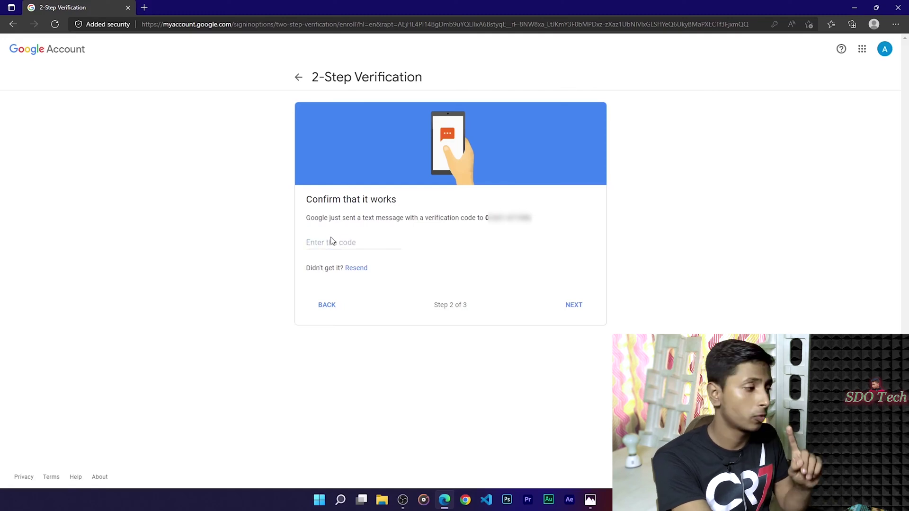
{"action": "left_click", "coordinate": [325, 244]}
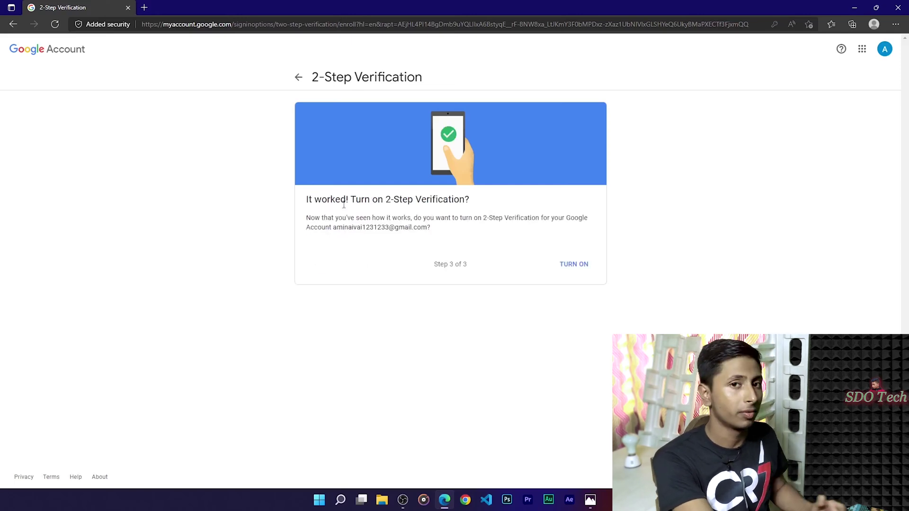
{"action": "left_click_drag", "start_coordinate": [306, 200], "coordinate": [465, 203]}
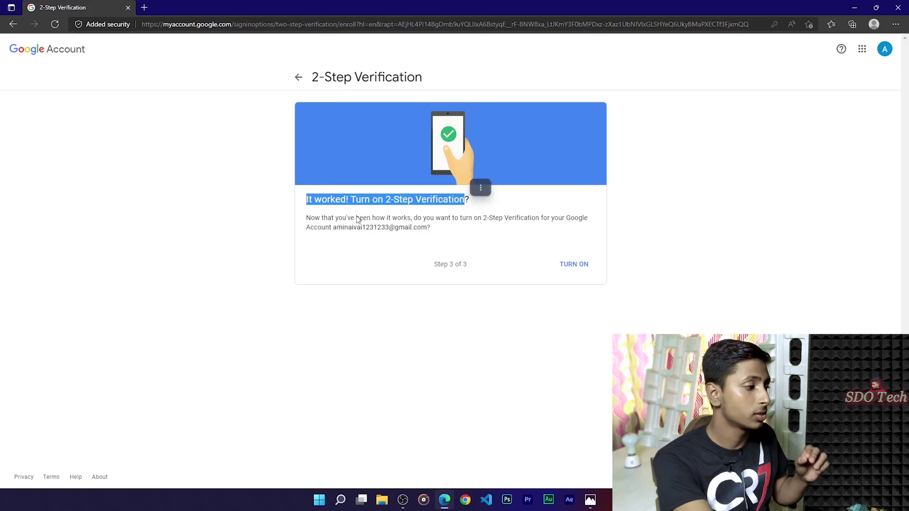
{"action": "left_click", "coordinate": [535, 240]}
{"action": "left_click", "coordinate": [570, 264]}
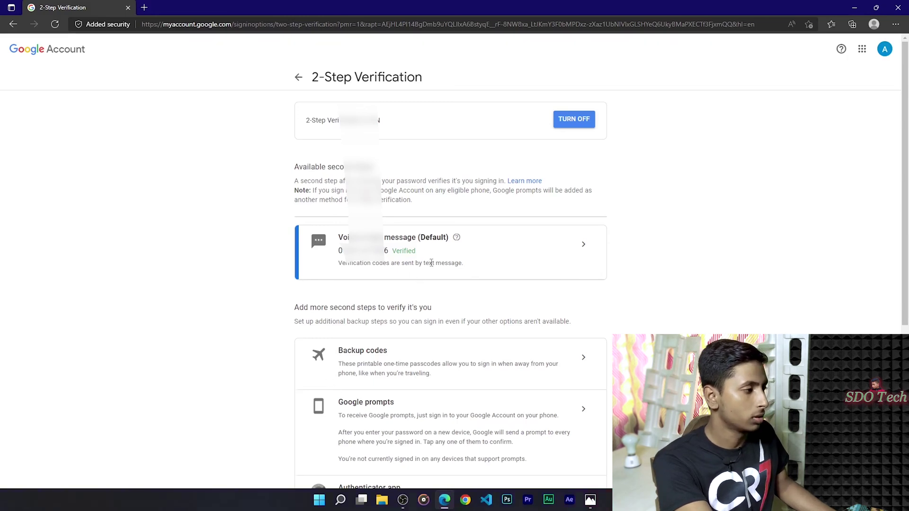
Open the Backup codes settings of 2-Step Verification and verify identity with the account password
{"action": "scroll", "coordinate": [409, 290], "scroll_direction": "down", "scroll_amount": 2}
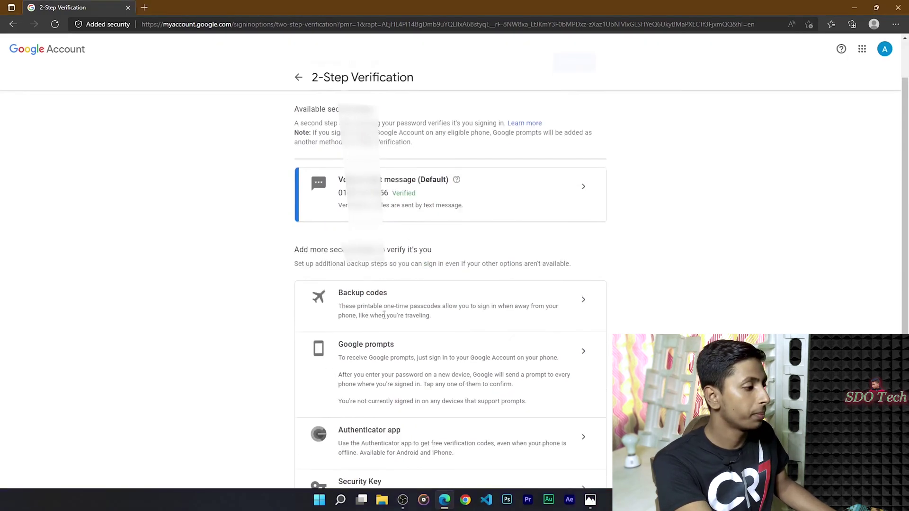
{"action": "left_click_drag", "start_coordinate": [340, 285], "coordinate": [397, 292]}
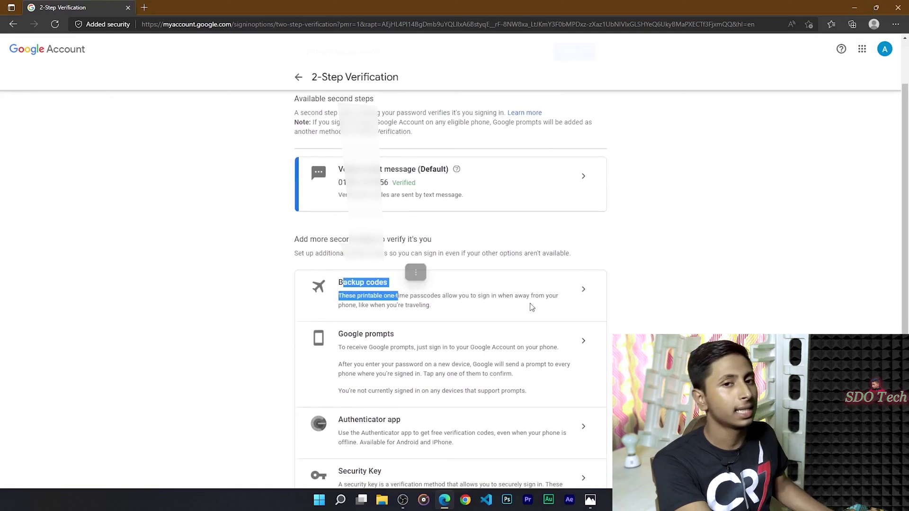
{"action": "left_click", "coordinate": [559, 303]}
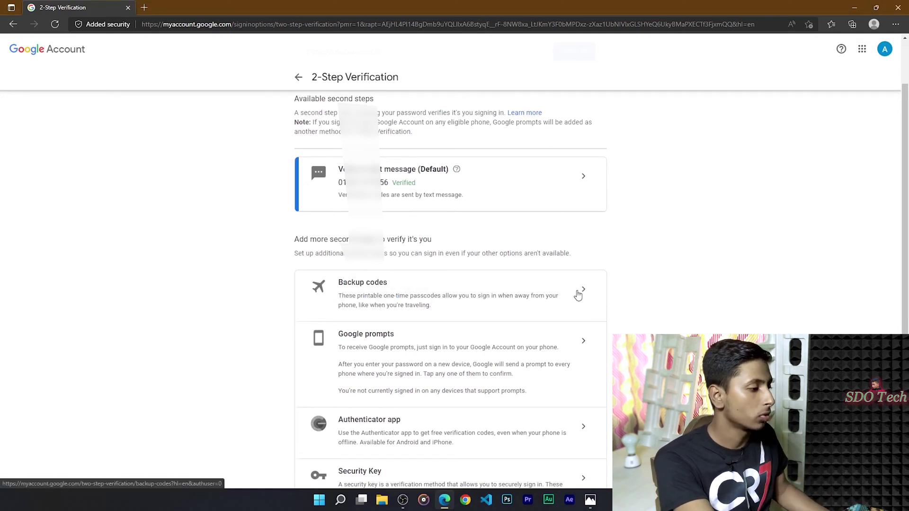
{"action": "left_click", "coordinate": [578, 293]}
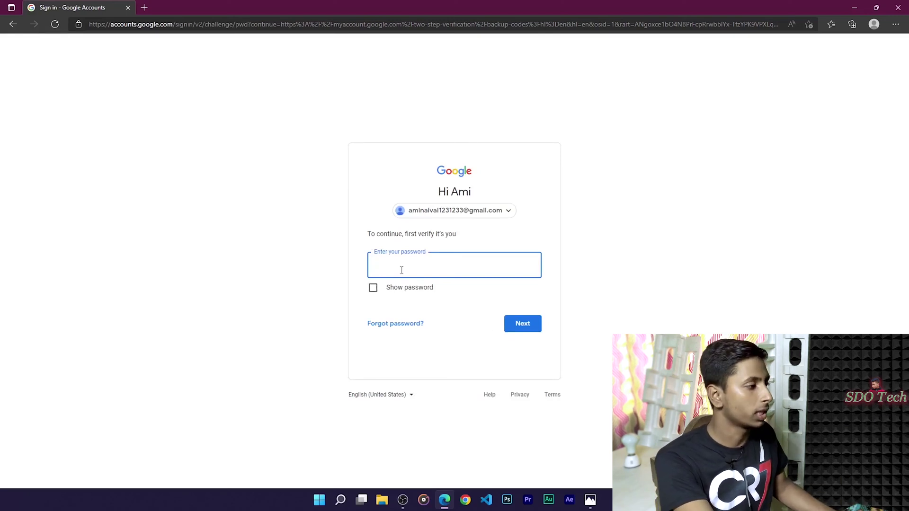
{"action": "key", "text": "Return"}
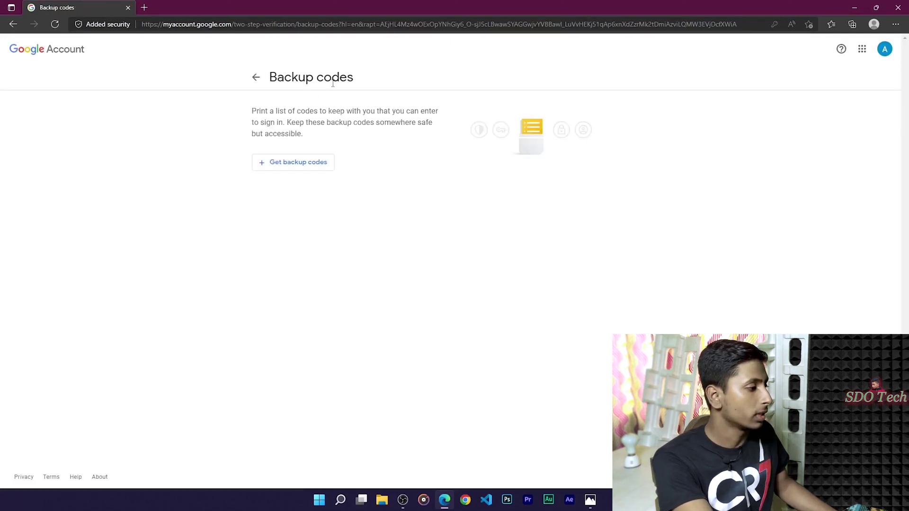
Generate a set of backup codes for the account and download them as a text file
{"action": "left_click", "coordinate": [298, 165]}
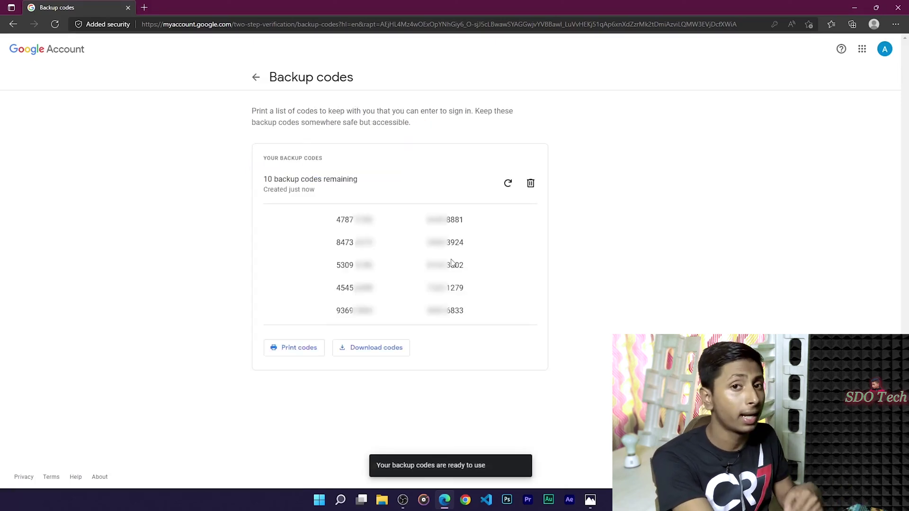
{"action": "left_click", "coordinate": [376, 351]}
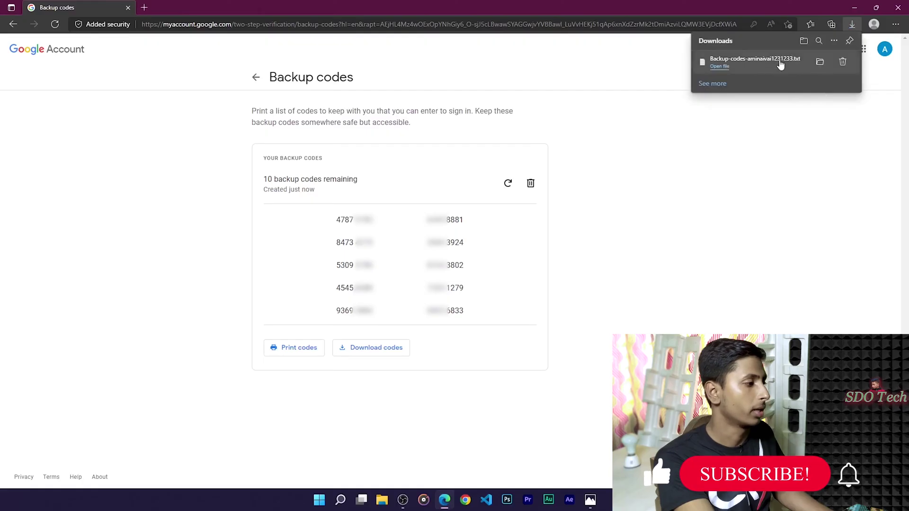